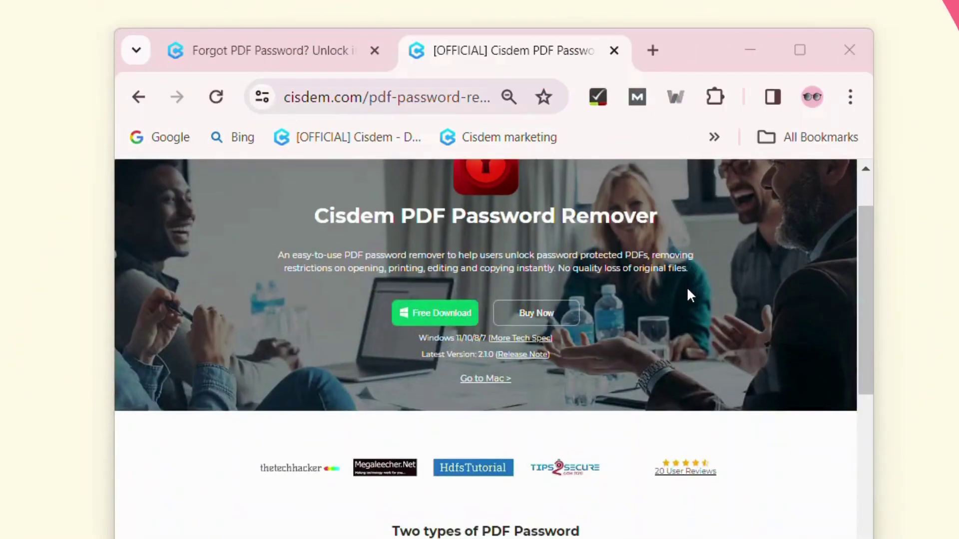
- Scroll the Cisdem product page in Chrome, then minimize the browser to reveal the desktop
{"action": "scroll", "coordinate": [688, 290], "scroll_direction": "down", "scroll_amount": 10}
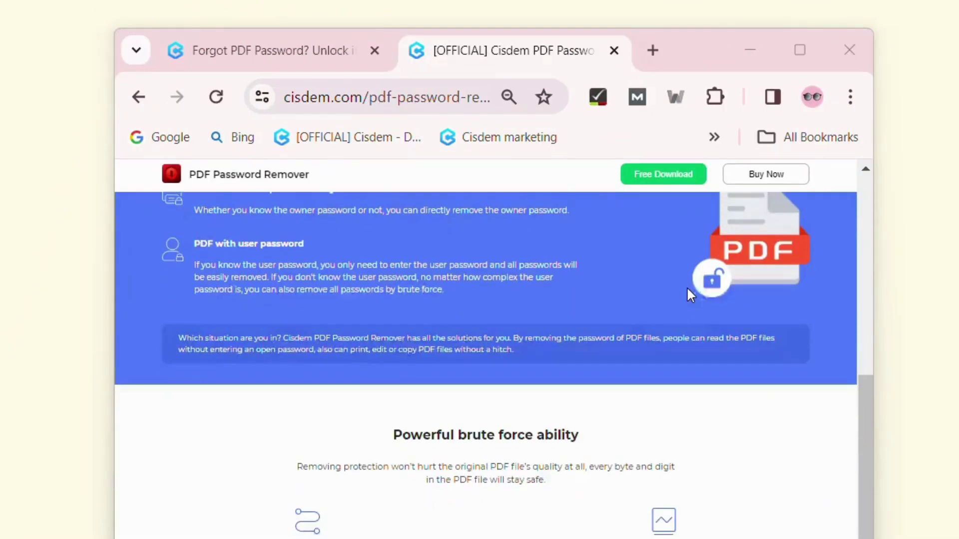
{"action": "scroll", "coordinate": [689, 291], "scroll_direction": "down", "scroll_amount": 4}
{"action": "scroll", "coordinate": [688, 290], "scroll_direction": "up", "scroll_amount": 14}
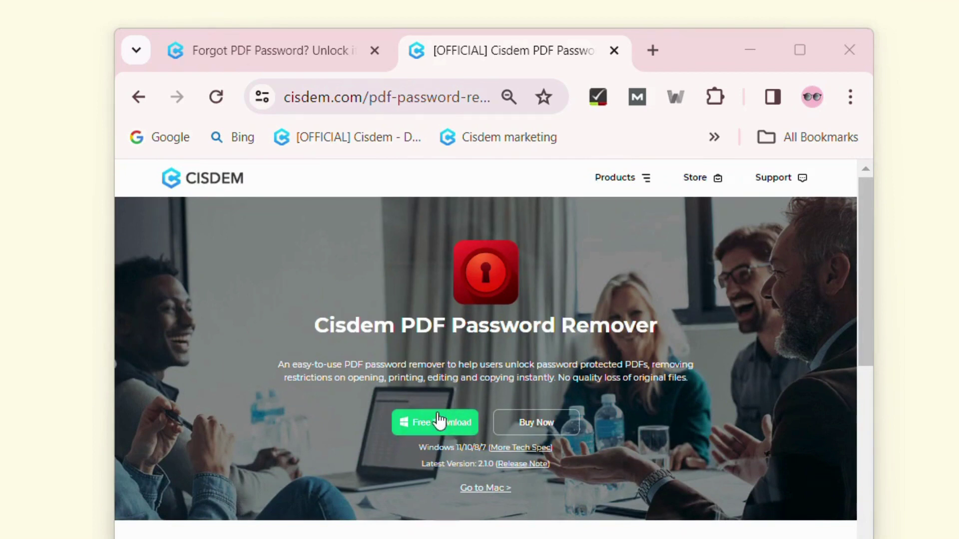
{"action": "left_click", "coordinate": [749, 57]}
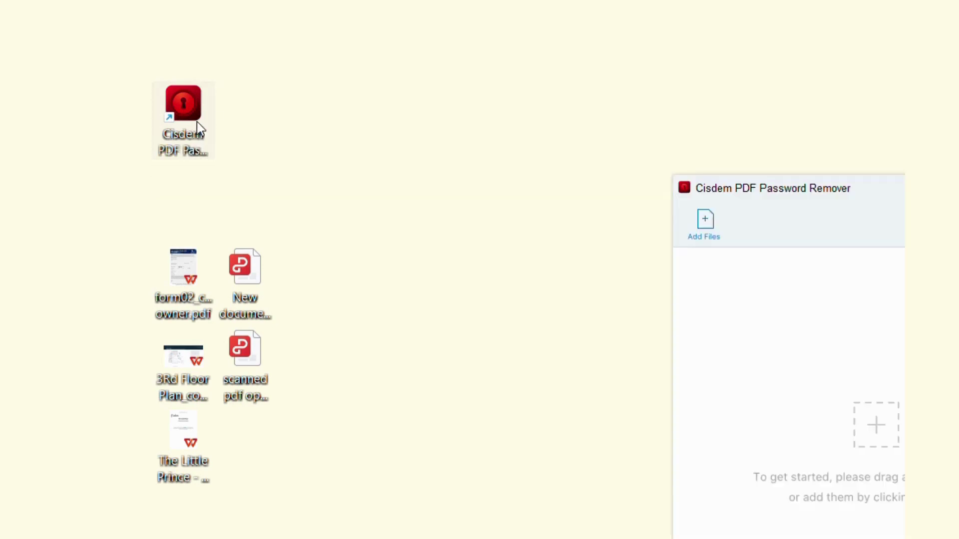
- Add form02, 3Rd Floor Plan and The Little Prince PDFs and remove their owner passwords
{"action": "left_click_drag", "start_coordinate": [852, 185], "coordinate": [564, 52]}
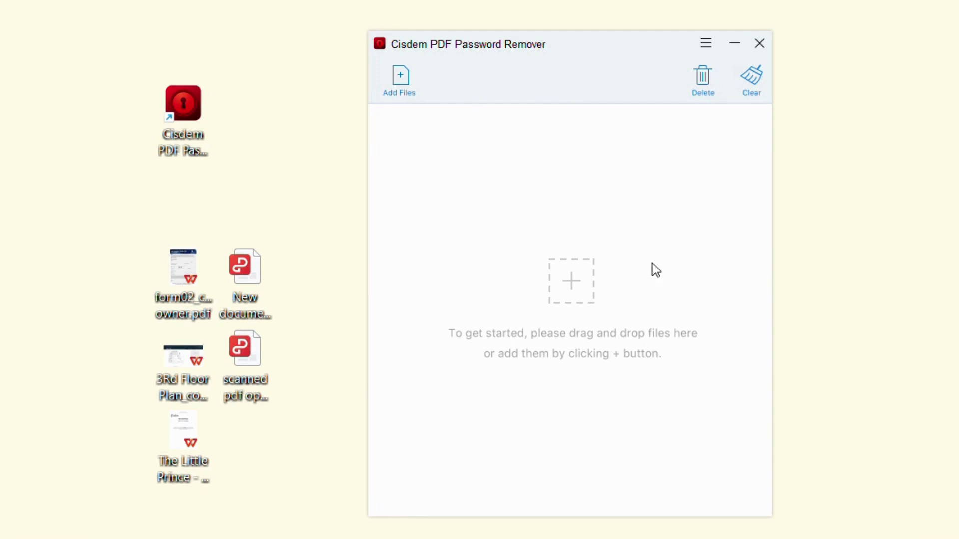
{"action": "left_click_drag", "start_coordinate": [171, 209], "coordinate": [189, 444]}
{"action": "left_click_drag", "start_coordinate": [199, 285], "coordinate": [493, 201]}
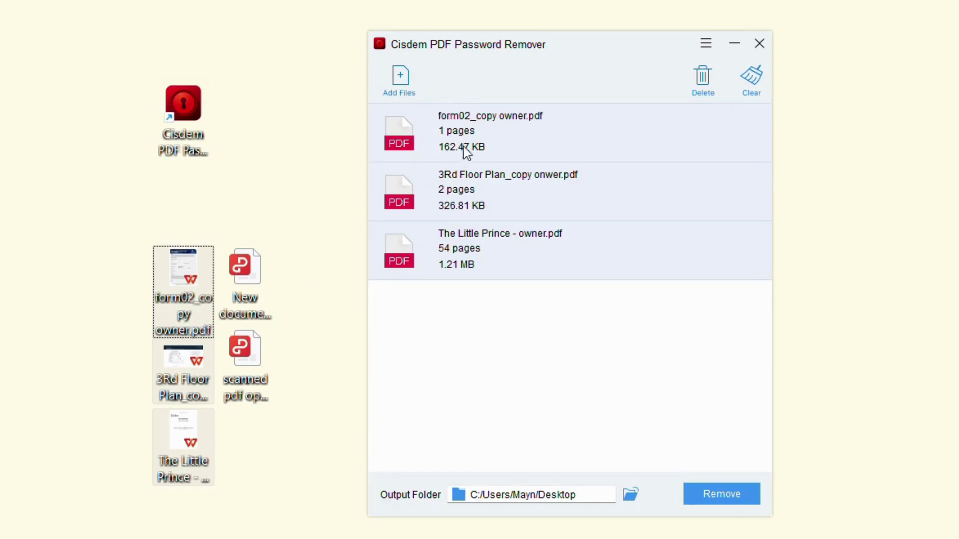
{"action": "left_click", "coordinate": [730, 494]}
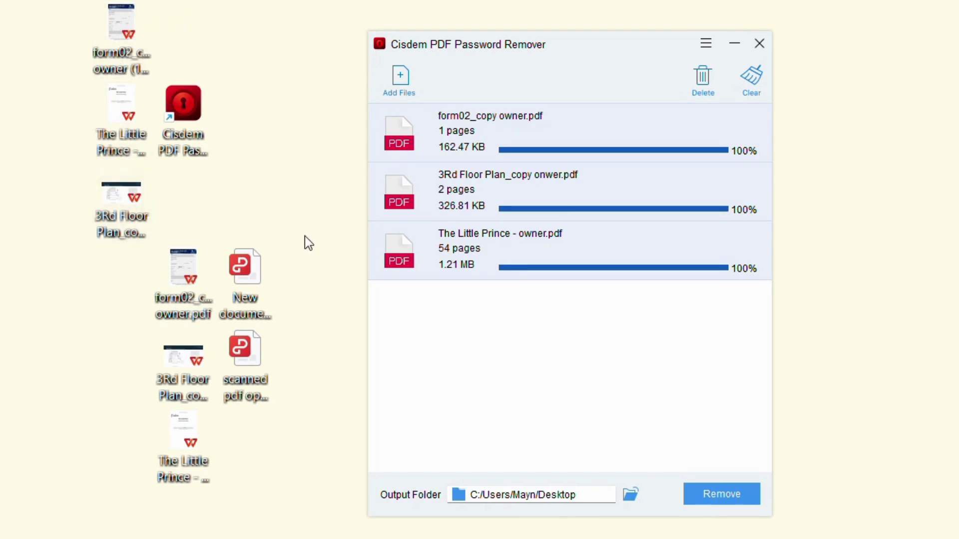
- Clear the processed list, add New document and scanned pdf open.pdf, and bring up scanned pdf's password prompt
{"action": "left_click", "coordinate": [749, 91]}
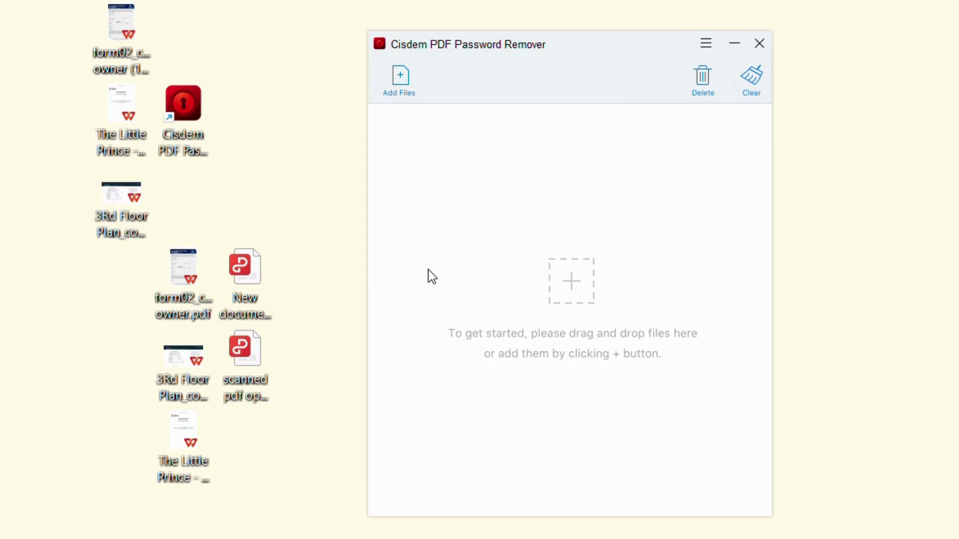
{"action": "left_click_drag", "start_coordinate": [262, 217], "coordinate": [245, 369]}
{"action": "left_click_drag", "start_coordinate": [248, 292], "coordinate": [611, 243]}
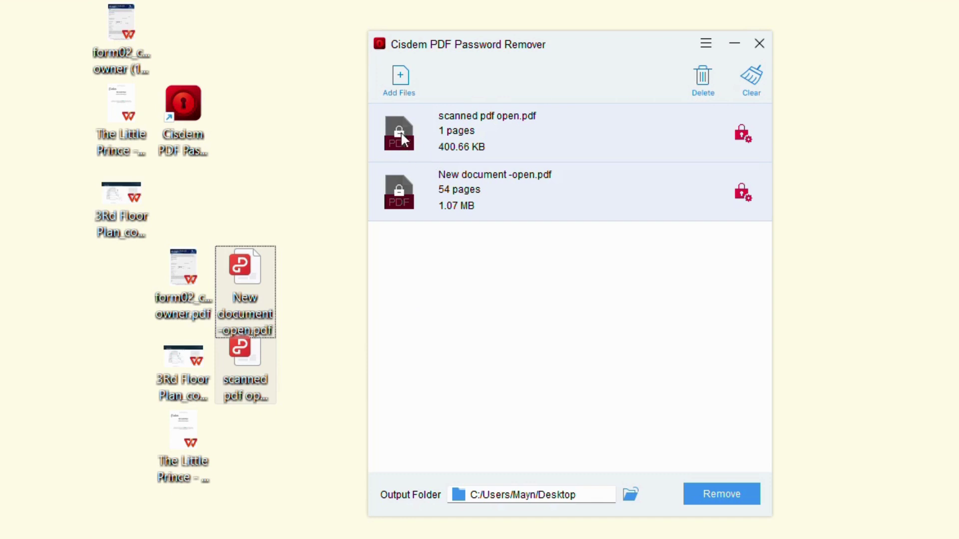
{"action": "left_click", "coordinate": [743, 134]}
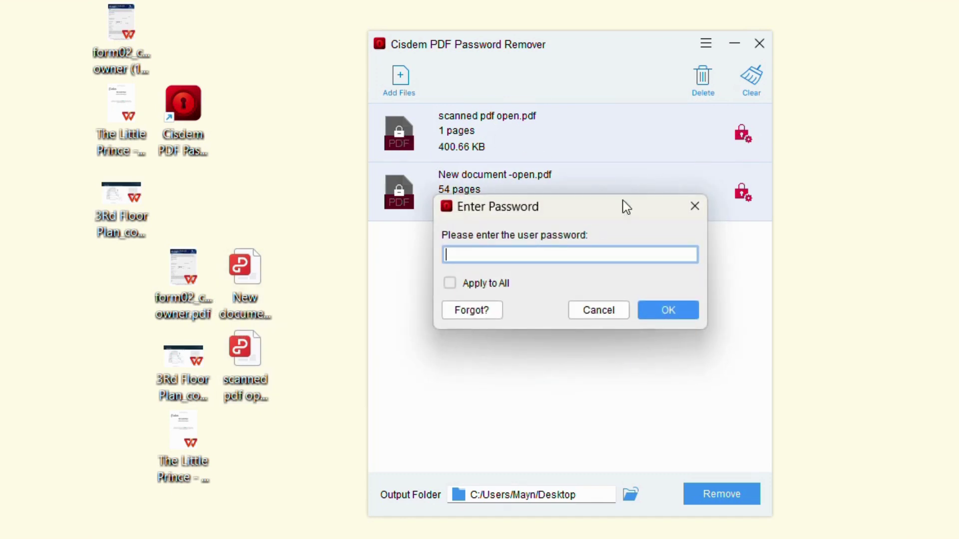
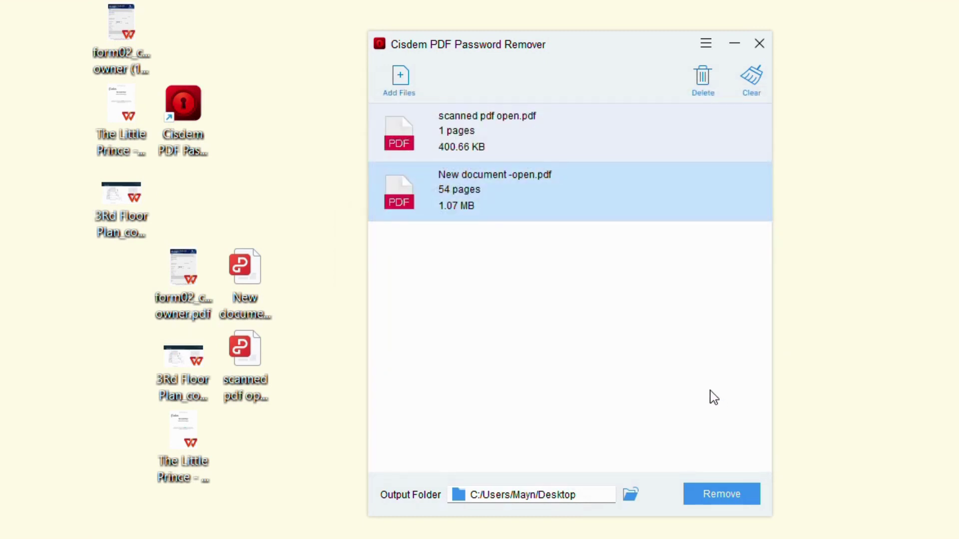
- Remove passwords from scanned pdf open.pdf and New document -open.pdf, outputting unlocked copies to the Desktop
{"action": "left_click", "coordinate": [727, 493]}
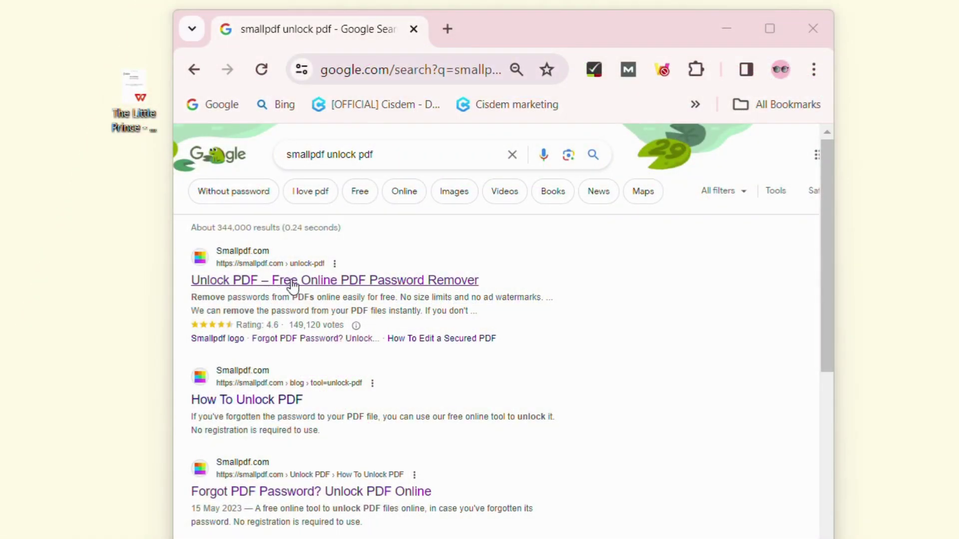
- Open the Smallpdf Unlock PDF search result in a new tab
{"action": "right_click", "coordinate": [309, 289]}
{"action": "left_click", "coordinate": [380, 303]}
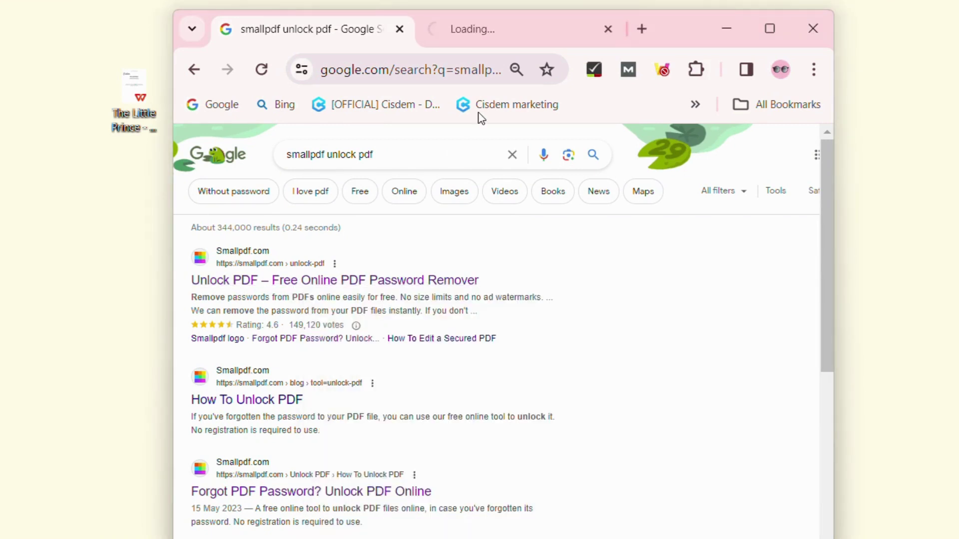
{"action": "left_click", "coordinate": [485, 27]}
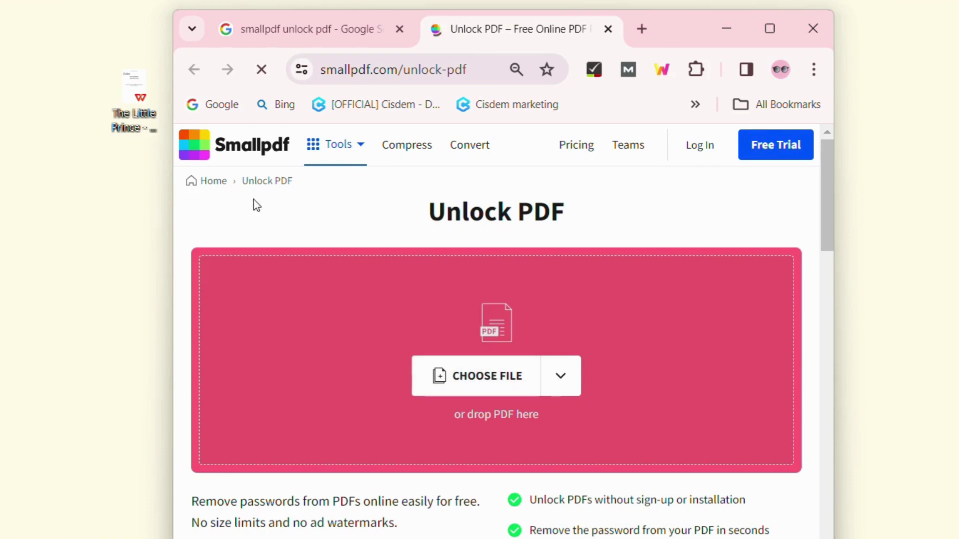
- Upload The Little Prince PDF and download the unlocked The Little Prince - owner-unlocked.pdf
{"action": "left_click_drag", "start_coordinate": [158, 119], "coordinate": [474, 331]}
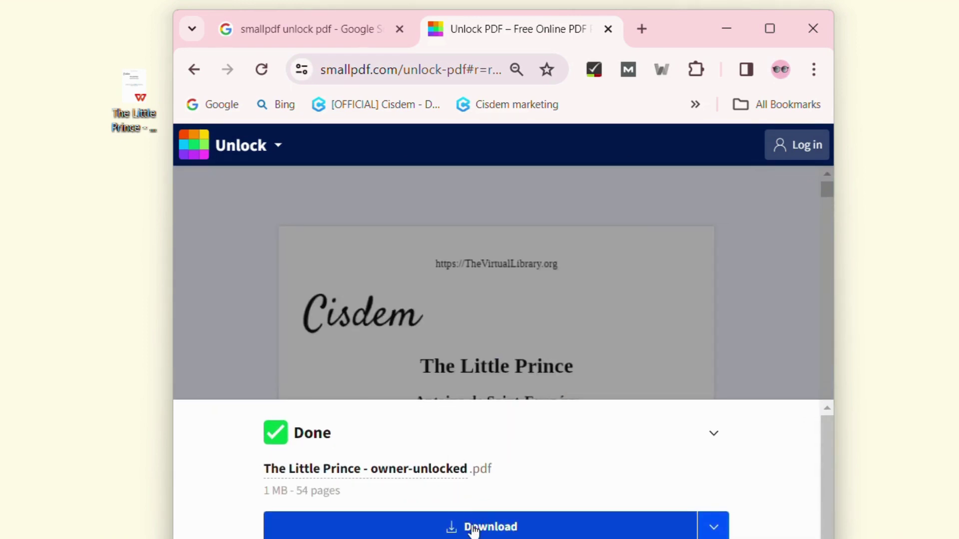
{"action": "left_click", "coordinate": [489, 529]}
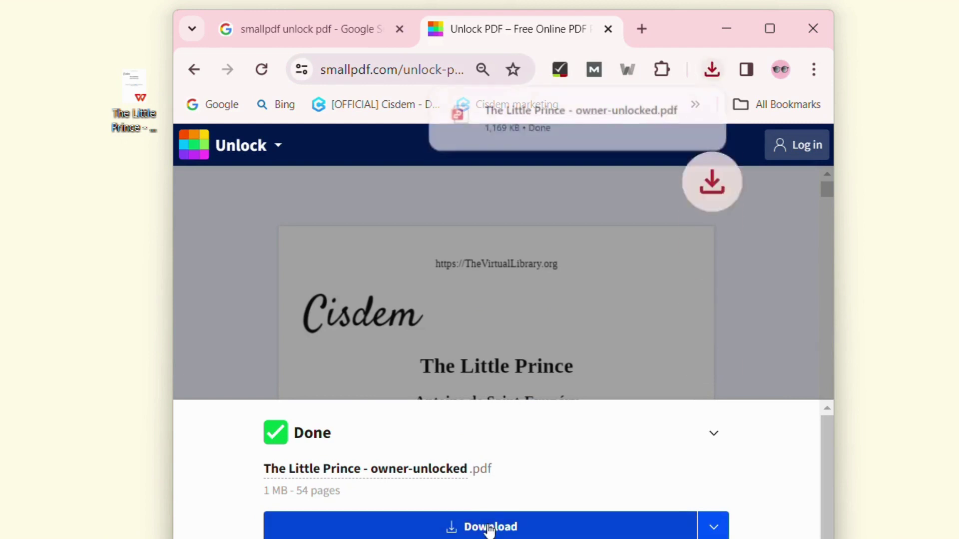
{"action": "mouse_move", "coordinate": [620, 145]}
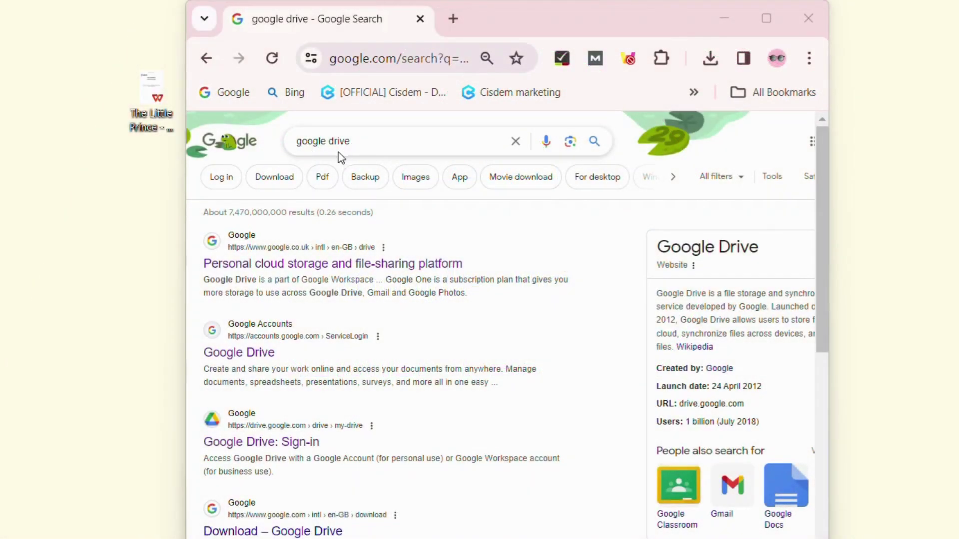
- Open the Google Drive search result in a new tab
{"action": "right_click", "coordinate": [275, 449]}
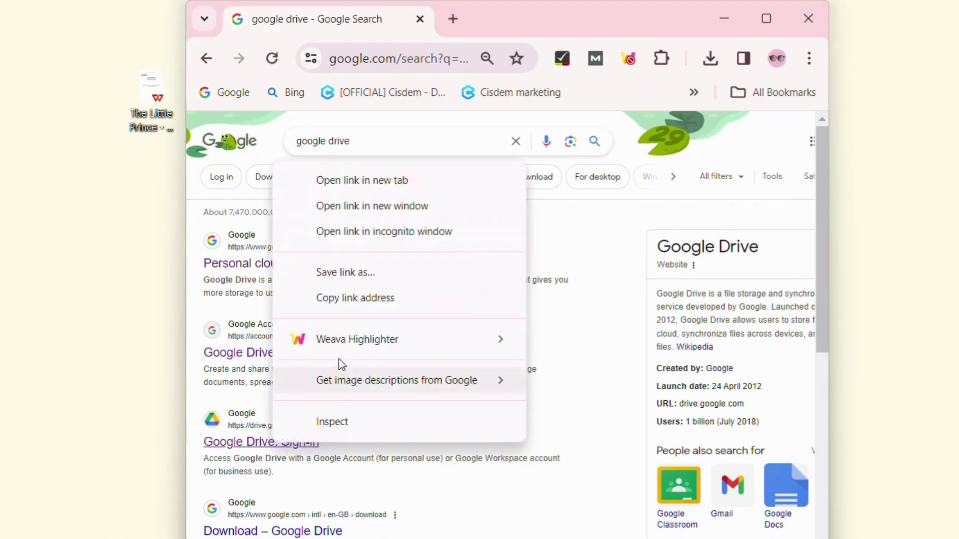
{"action": "left_click", "coordinate": [357, 184]}
{"action": "left_click", "coordinate": [469, 15]}
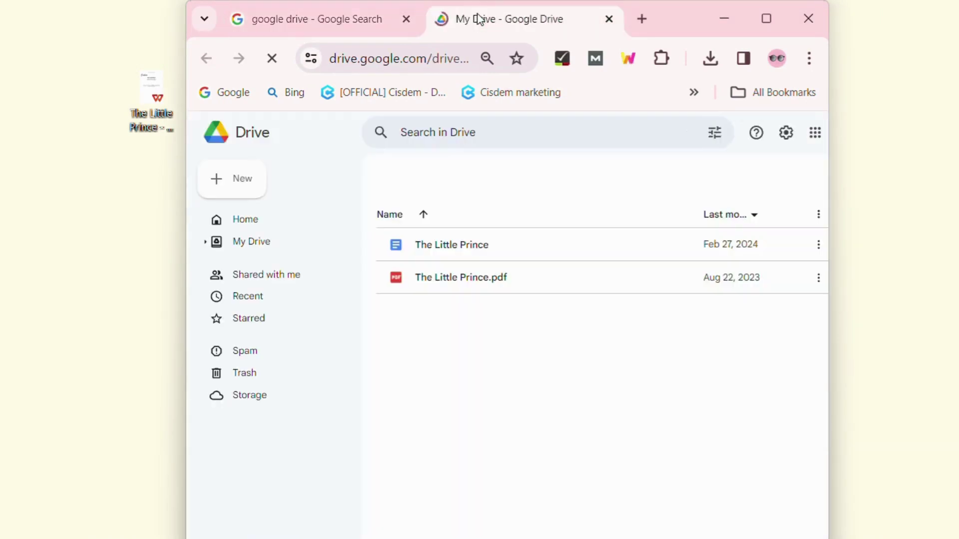
- Upload The Little Prince - owner.pdf into My Drive via New > File upload
{"action": "left_click", "coordinate": [243, 185]}
{"action": "left_click", "coordinate": [266, 207]}
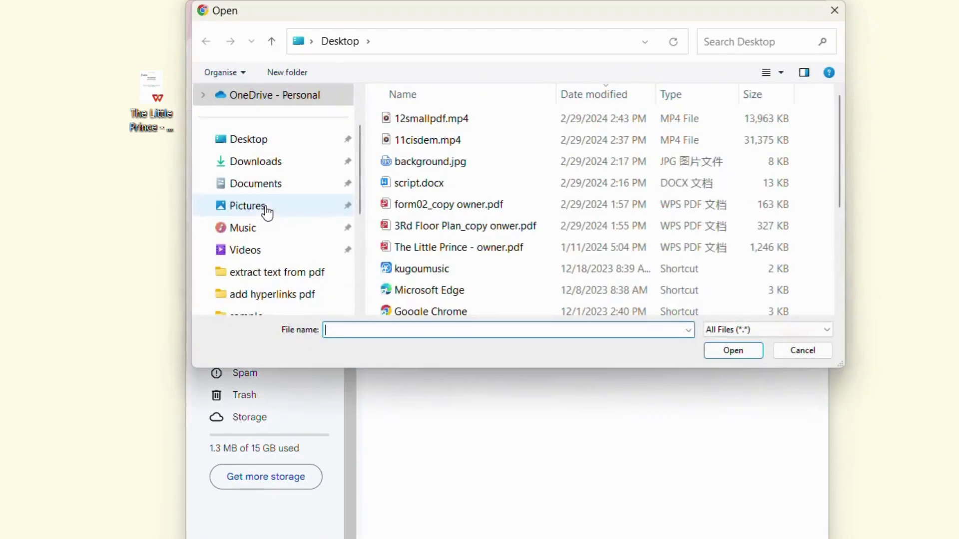
{"action": "left_click", "coordinate": [456, 250]}
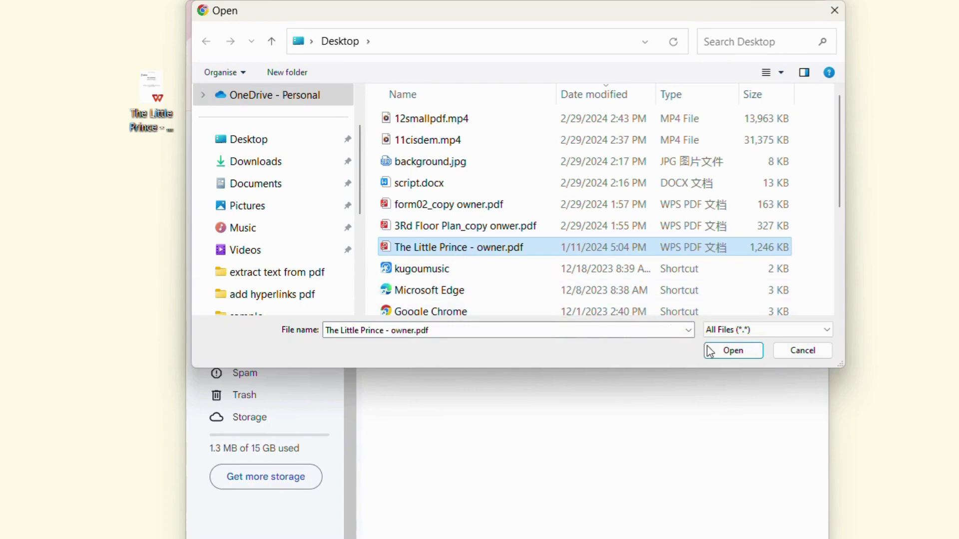
{"action": "left_click", "coordinate": [730, 350]}
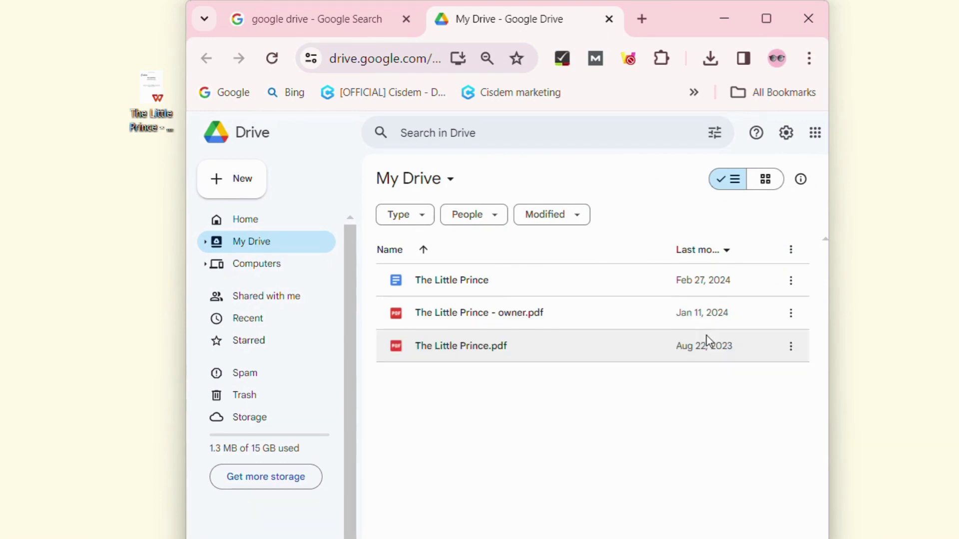
- Open The Little Prince.pdf from Drive in Google Docs
{"action": "right_click", "coordinate": [491, 348]}
{"action": "mouse_move", "coordinate": [601, 369]}
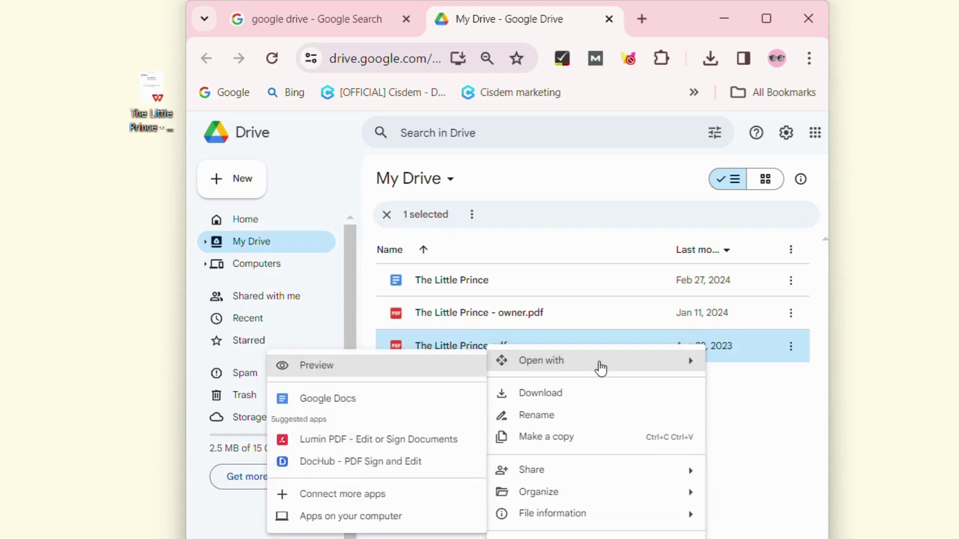
{"action": "left_click", "coordinate": [392, 404]}
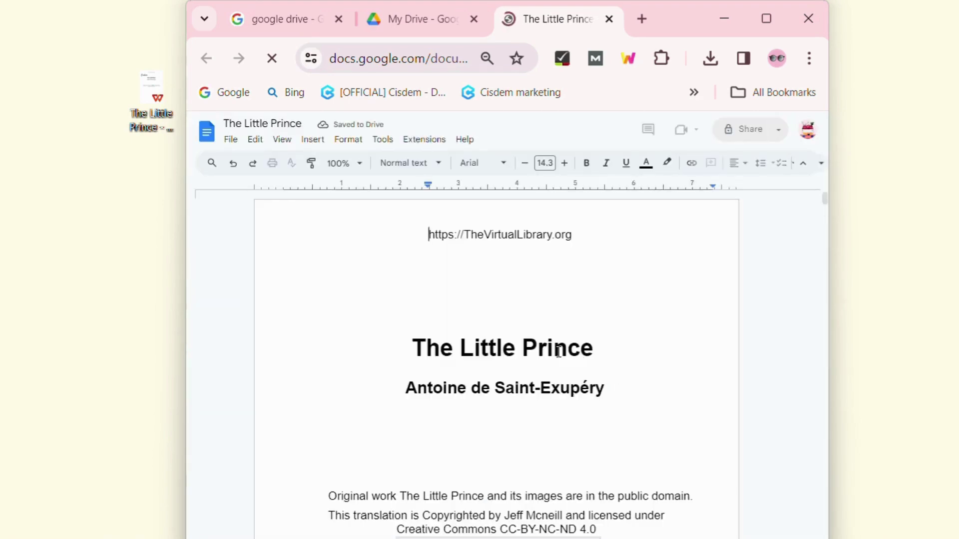
- Delete the '4.0' version number after CC-BY-NC-ND in the licence line
{"action": "scroll", "coordinate": [558, 351], "scroll_direction": "down", "scroll_amount": 8}
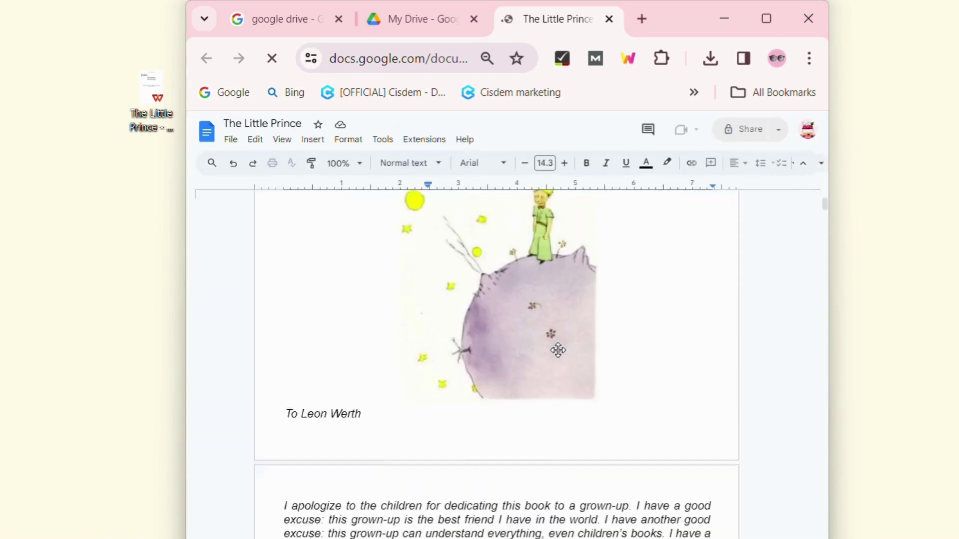
{"action": "scroll", "coordinate": [558, 349], "scroll_direction": "down", "scroll_amount": 8}
{"action": "scroll", "coordinate": [558, 349], "scroll_direction": "up", "scroll_amount": 15}
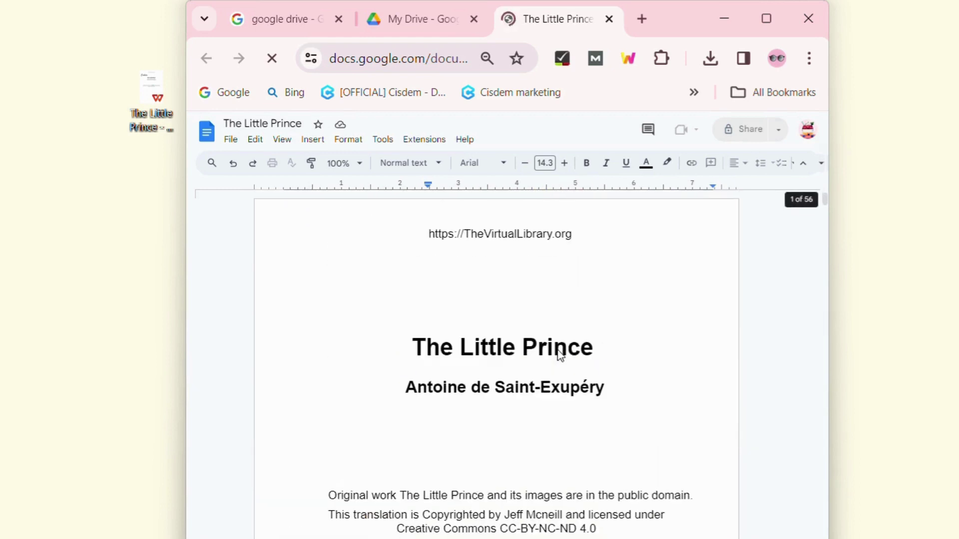
{"action": "left_click_drag", "start_coordinate": [394, 349], "coordinate": [598, 360]}
{"action": "scroll", "coordinate": [550, 349], "scroll_direction": "down", "scroll_amount": 4}
{"action": "left_click", "coordinate": [479, 332]}
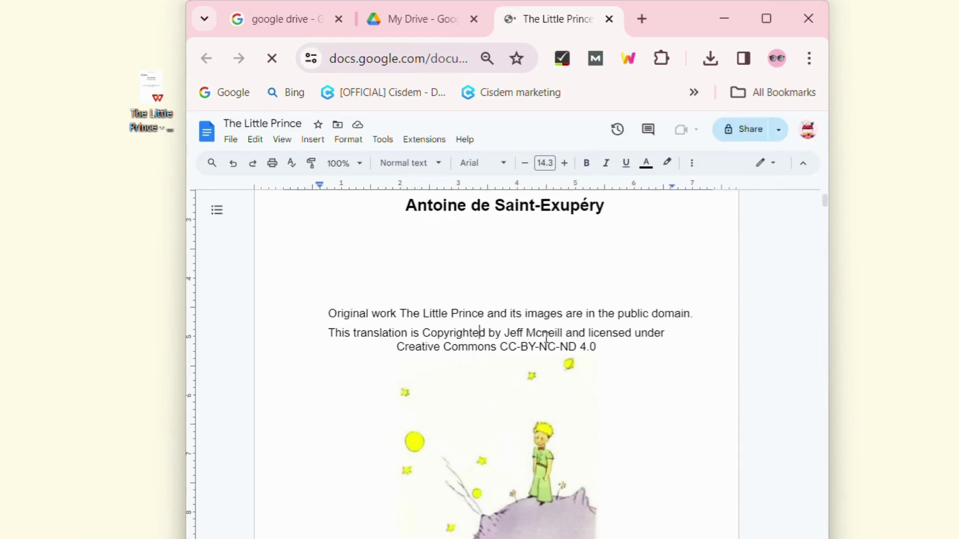
{"action": "double_click", "coordinate": [606, 342]}
{"action": "key", "text": "BackSpace"}
{"action": "key", "text": "BackSpace"}
{"action": "key", "text": "BackSpace"}
{"action": "key", "text": "BackSpace"}
{"action": "key", "text": "BackSpace"}
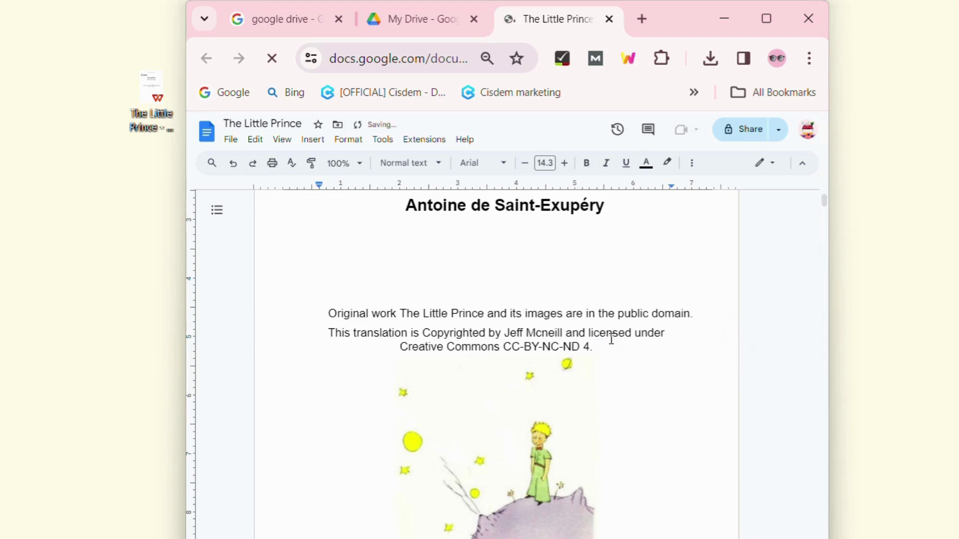
- Download the document as a PDF Document (.pdf)
{"action": "scroll", "coordinate": [604, 337], "scroll_direction": "down", "scroll_amount": 1}
{"action": "scroll", "coordinate": [600, 332], "scroll_direction": "down", "scroll_amount": 8}
{"action": "scroll", "coordinate": [595, 304], "scroll_direction": "up", "scroll_amount": 12}
{"action": "left_click", "coordinate": [232, 140]}
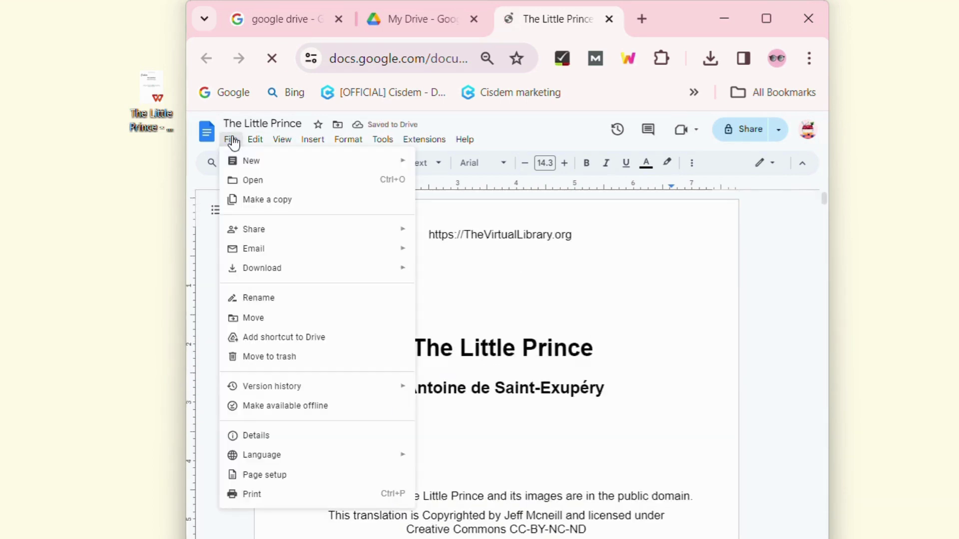
{"action": "mouse_move", "coordinate": [278, 274]}
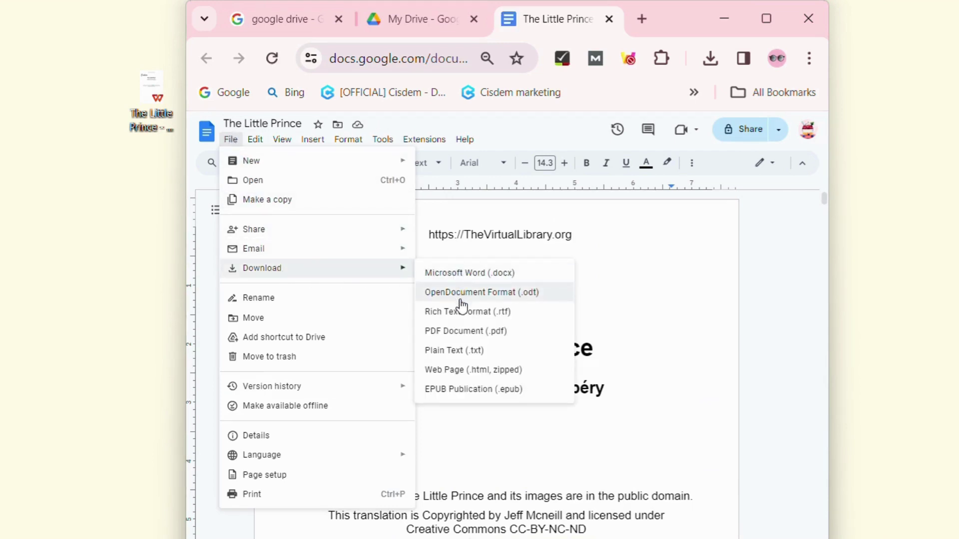
{"action": "left_click", "coordinate": [467, 332]}
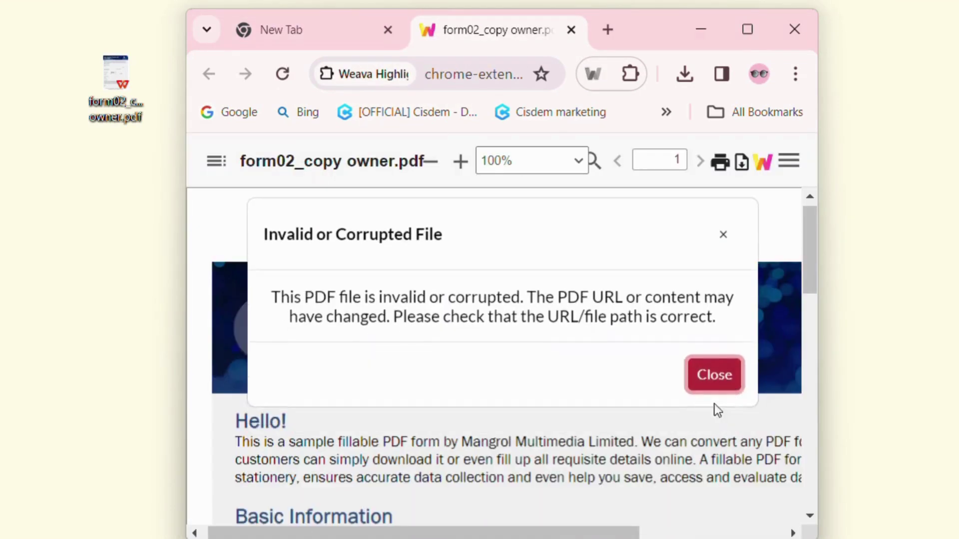
- Dismiss the invalid-file error and zoom out until the whole form page fits
{"action": "left_click", "coordinate": [715, 408]}
{"action": "left_click", "coordinate": [432, 163]}
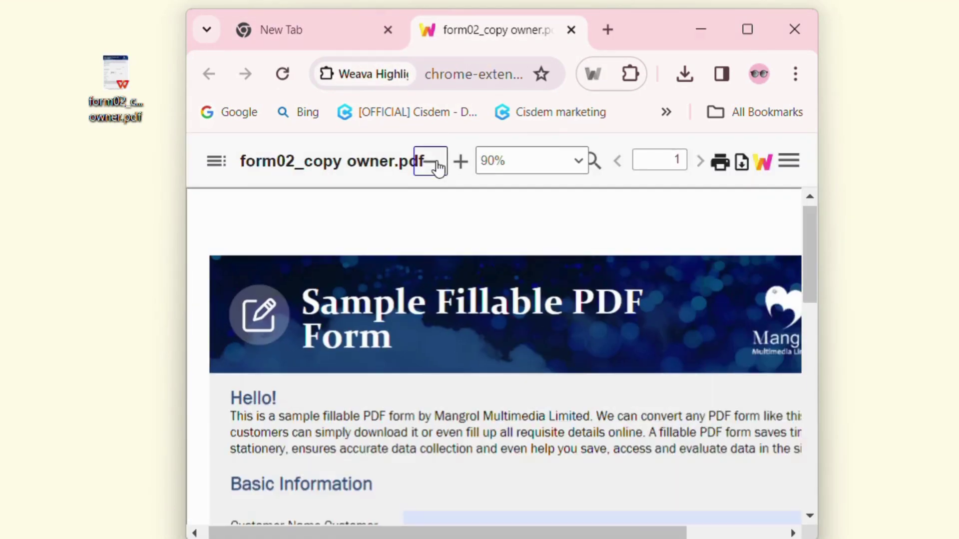
{"action": "left_click", "coordinate": [433, 163]}
{"action": "left_click", "coordinate": [432, 163]}
{"action": "left_click", "coordinate": [433, 163]}
{"action": "left_click", "coordinate": [432, 163]}
{"action": "left_click", "coordinate": [433, 163]}
{"action": "scroll", "coordinate": [539, 312], "scroll_direction": "down", "scroll_amount": 3}
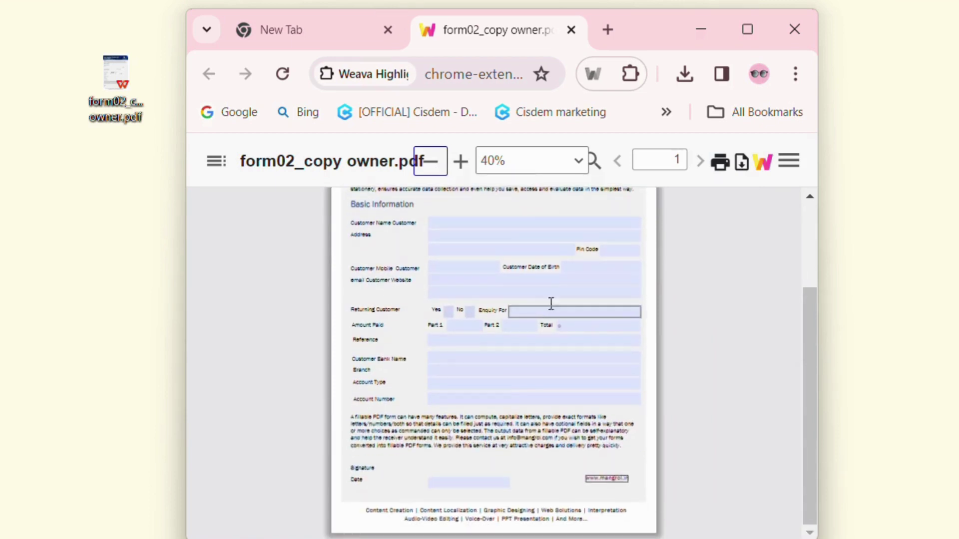
{"action": "scroll", "coordinate": [555, 301], "scroll_direction": "up", "scroll_amount": 3}
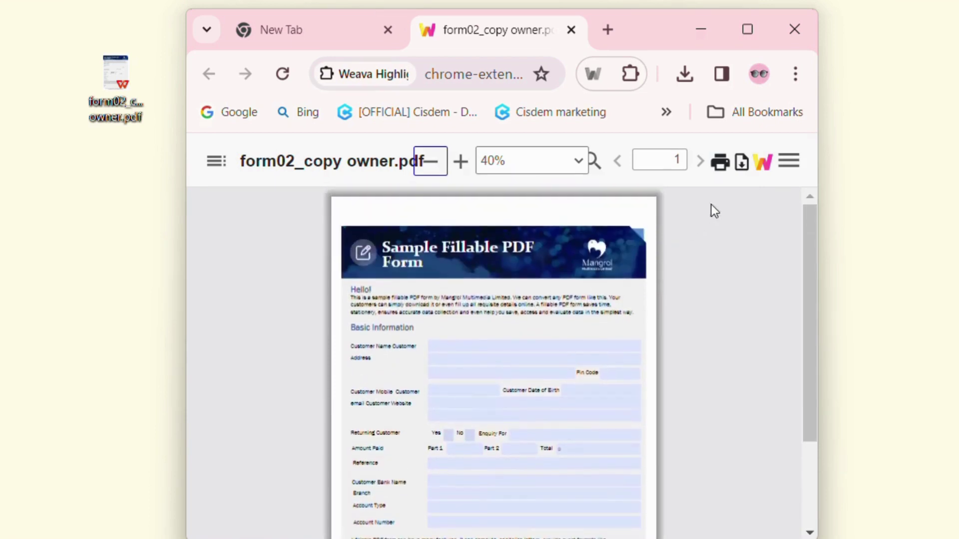
- Print to Save as PDF, replacing form02_copy owner.pdf on the Desktop
{"action": "left_click", "coordinate": [717, 176]}
{"action": "left_click", "coordinate": [642, 201]}
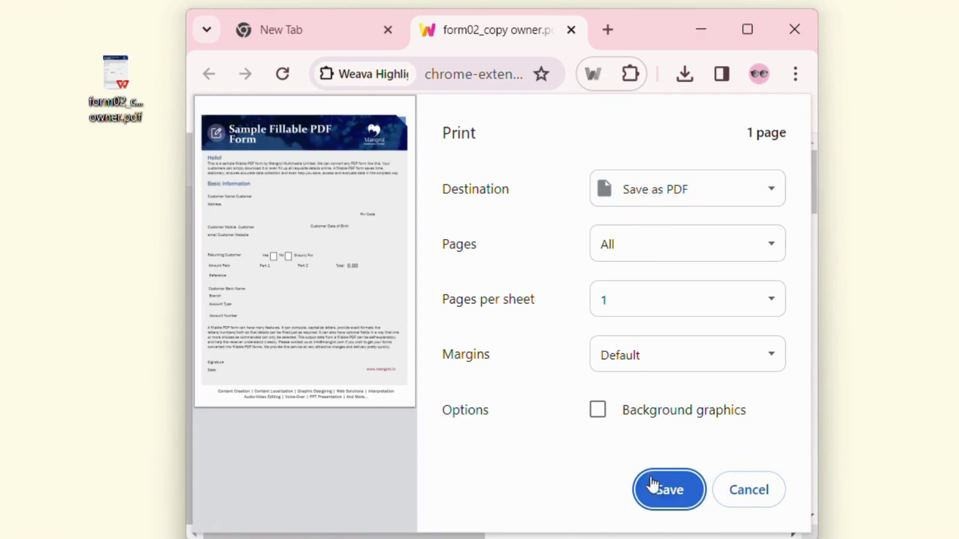
{"action": "left_click", "coordinate": [664, 486]}
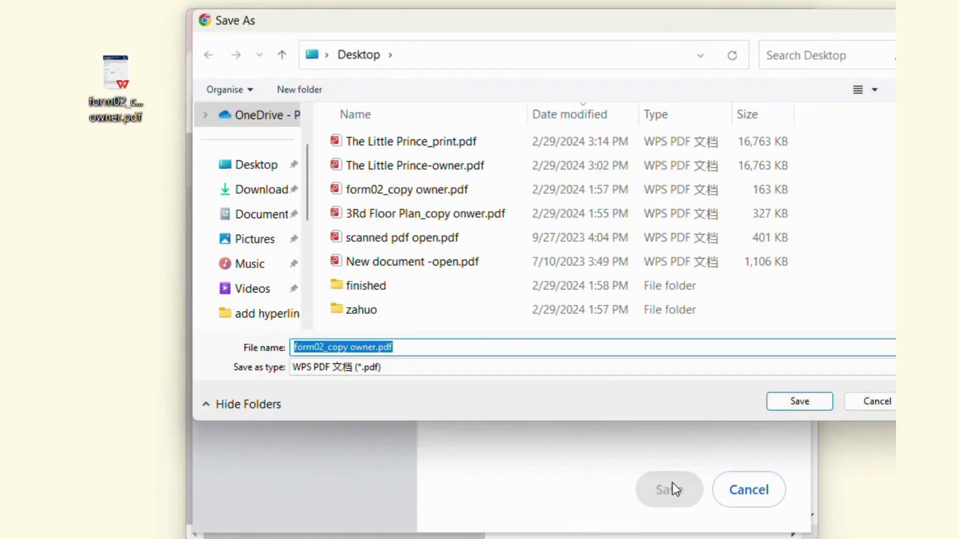
{"action": "left_click", "coordinate": [786, 401]}
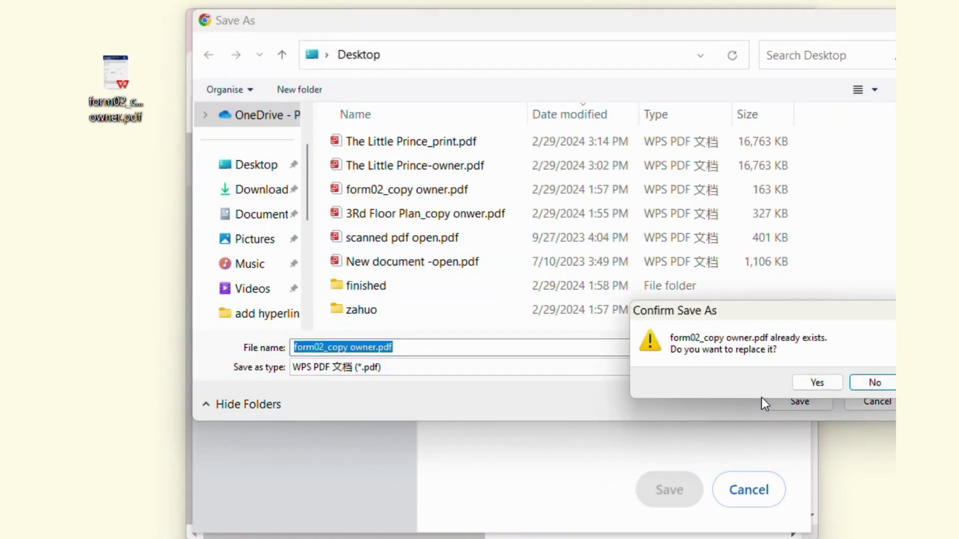
{"action": "left_click", "coordinate": [812, 386]}
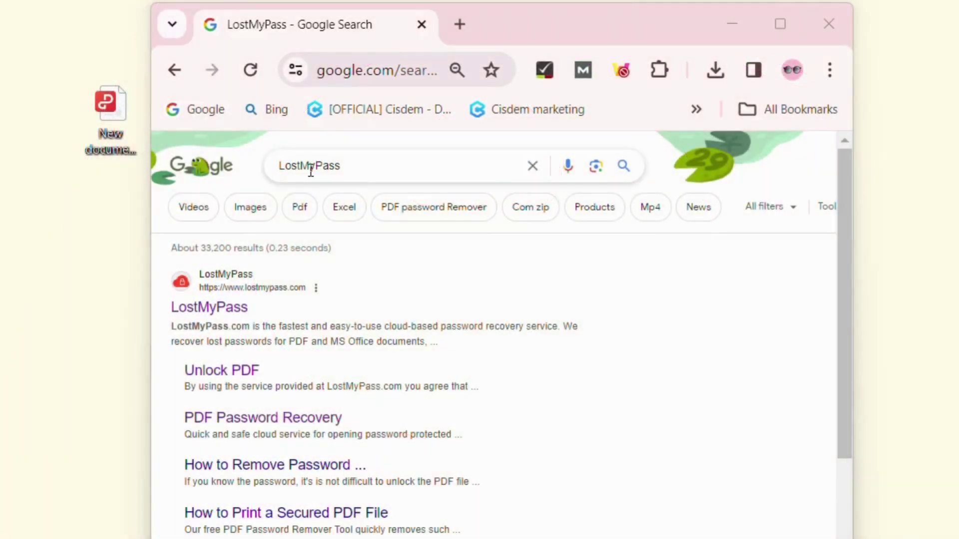
- Open LostMyPass's Unlock PDF tool in a new tab and tick 'I'm not a robot'
{"action": "right_click", "coordinate": [236, 370]}
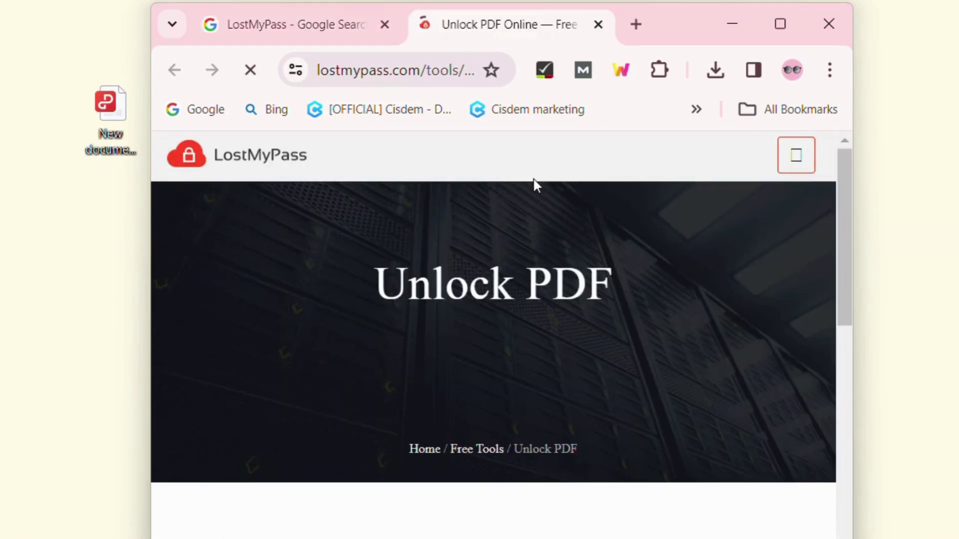
{"action": "scroll", "coordinate": [532, 177], "scroll_direction": "down", "scroll_amount": 1}
{"action": "scroll", "coordinate": [532, 178], "scroll_direction": "down", "scroll_amount": 5}
{"action": "scroll", "coordinate": [533, 179], "scroll_direction": "up", "scroll_amount": 2}
{"action": "scroll", "coordinate": [533, 178], "scroll_direction": "down", "scroll_amount": 2}
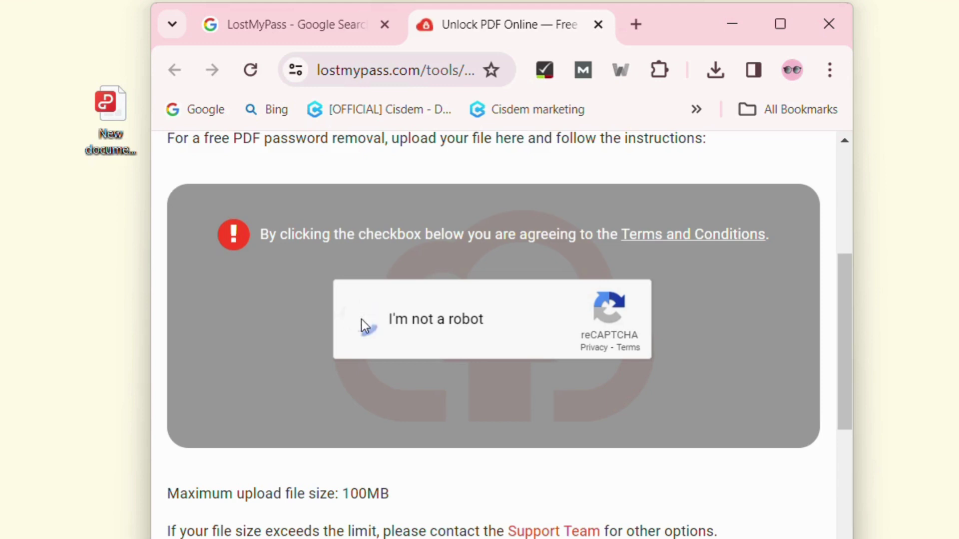
{"action": "left_click", "coordinate": [361, 322]}
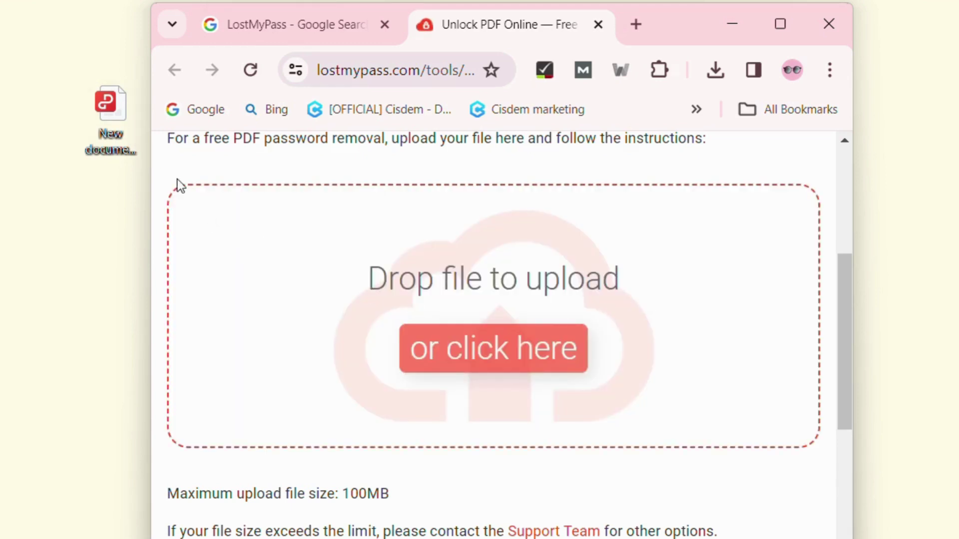
- Upload New document -open.pdf and choose 'I don't know the password' to recover it
{"action": "left_click_drag", "start_coordinate": [105, 105], "coordinate": [405, 290]}
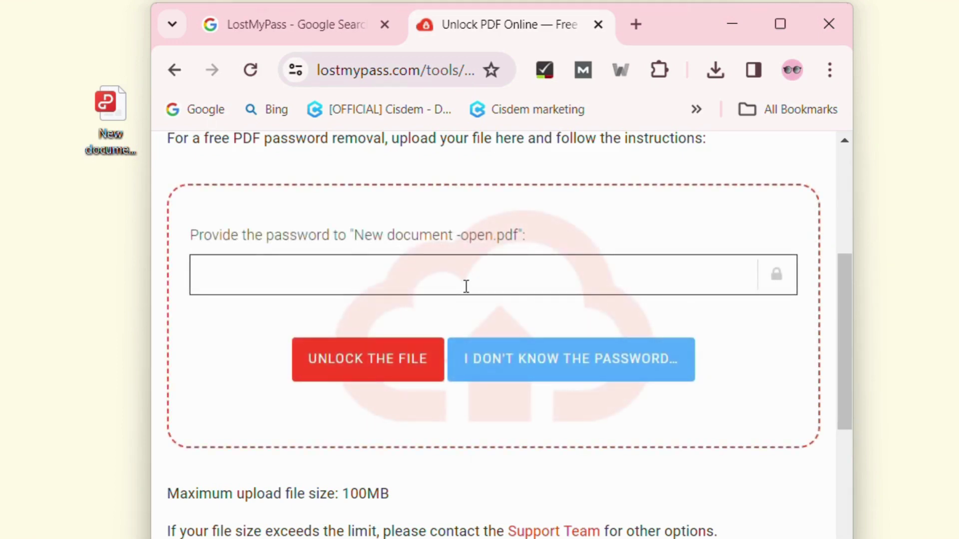
{"action": "left_click", "coordinate": [589, 378]}
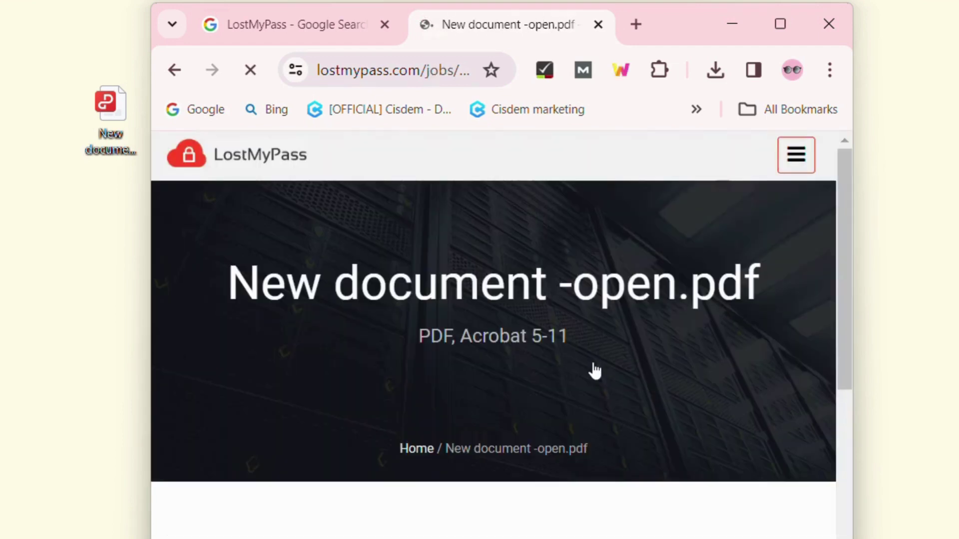
{"action": "scroll", "coordinate": [593, 364], "scroll_direction": "down", "scroll_amount": 7}
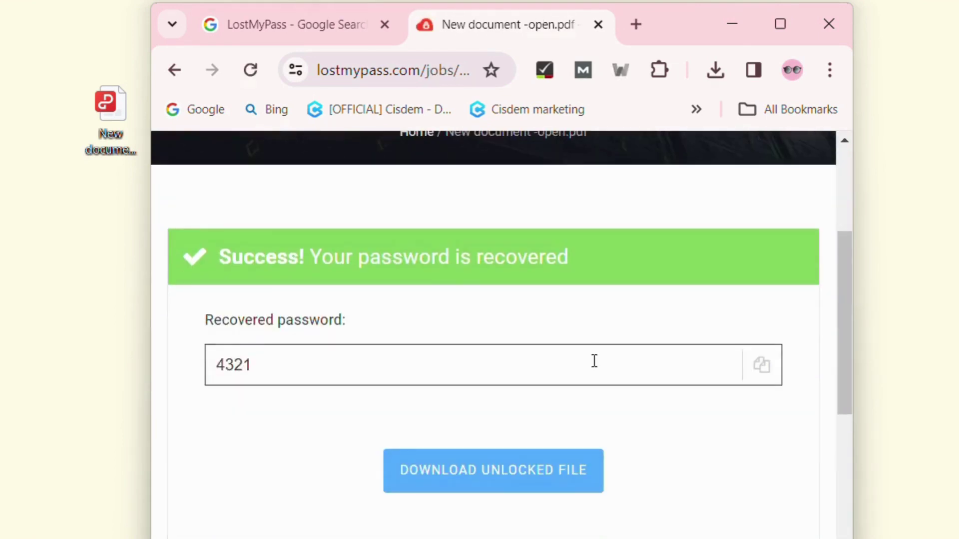
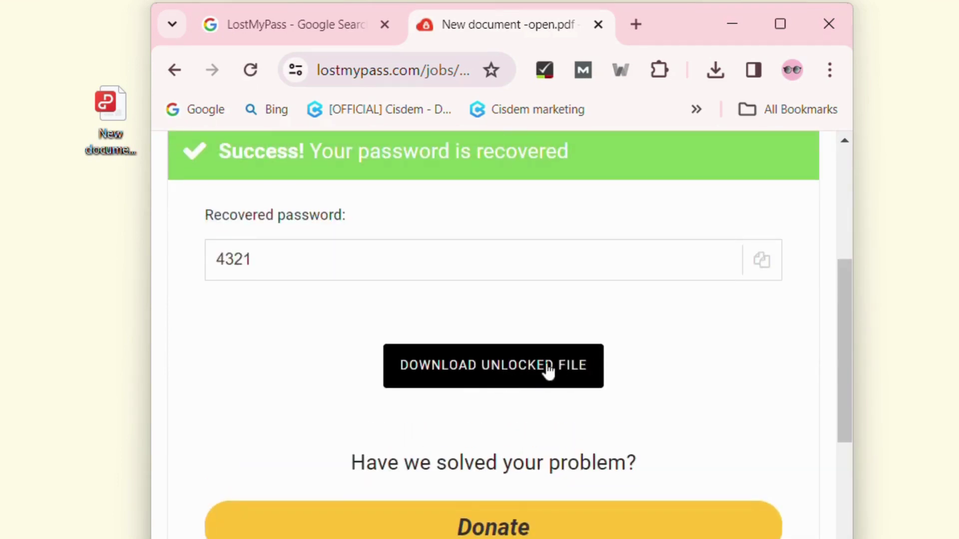
- Download the unlocked copy of 'New document -open.pdf' from LostMyPass
{"action": "left_click", "coordinate": [529, 379]}
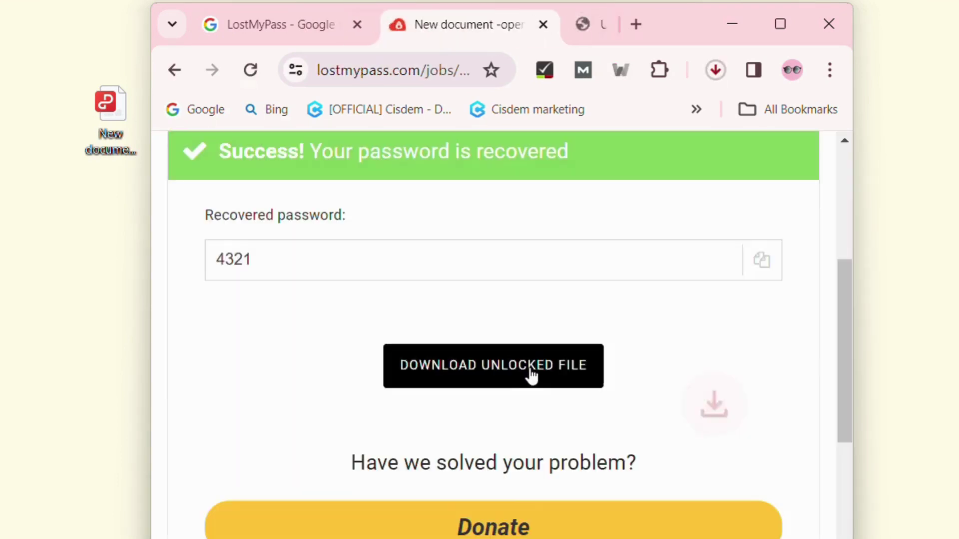